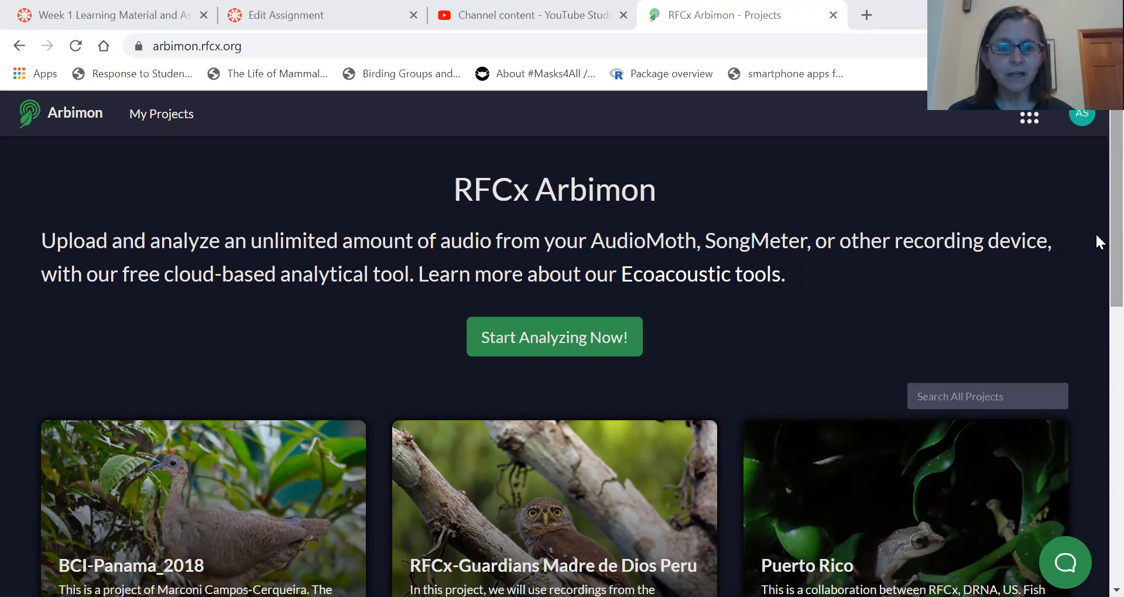
Open the Field Ornithology Acoustic Project from the personal project list.
scroll(1097, 234, "down", 5)
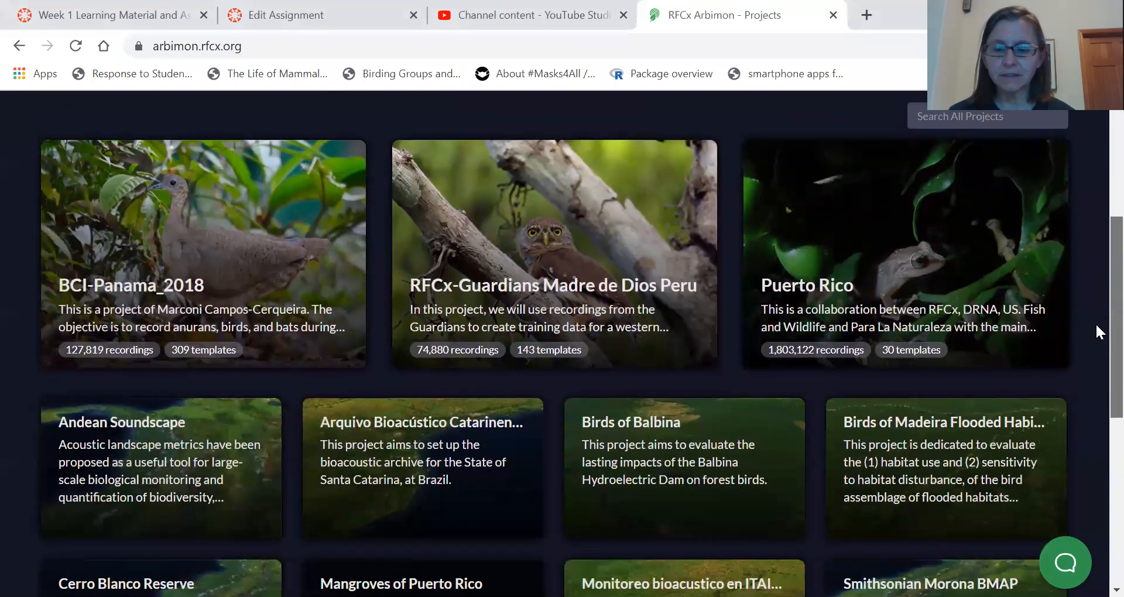
scroll(1098, 331, "down", 1)
scroll(1097, 317, "up", 1)
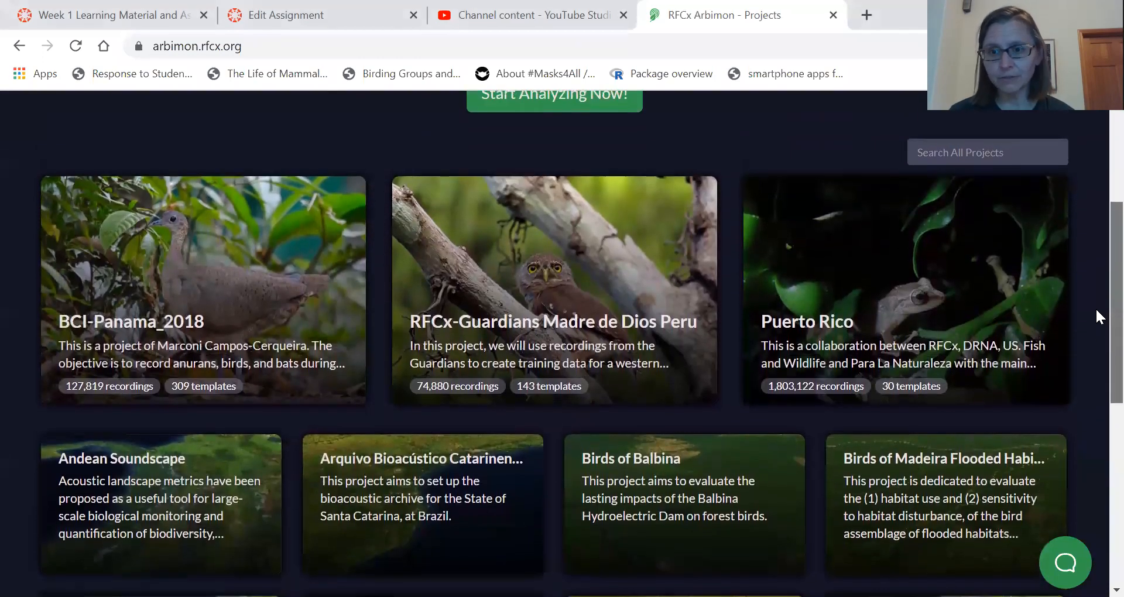
scroll(1096, 316, "up", 4)
scroll(1095, 222, "up", 1)
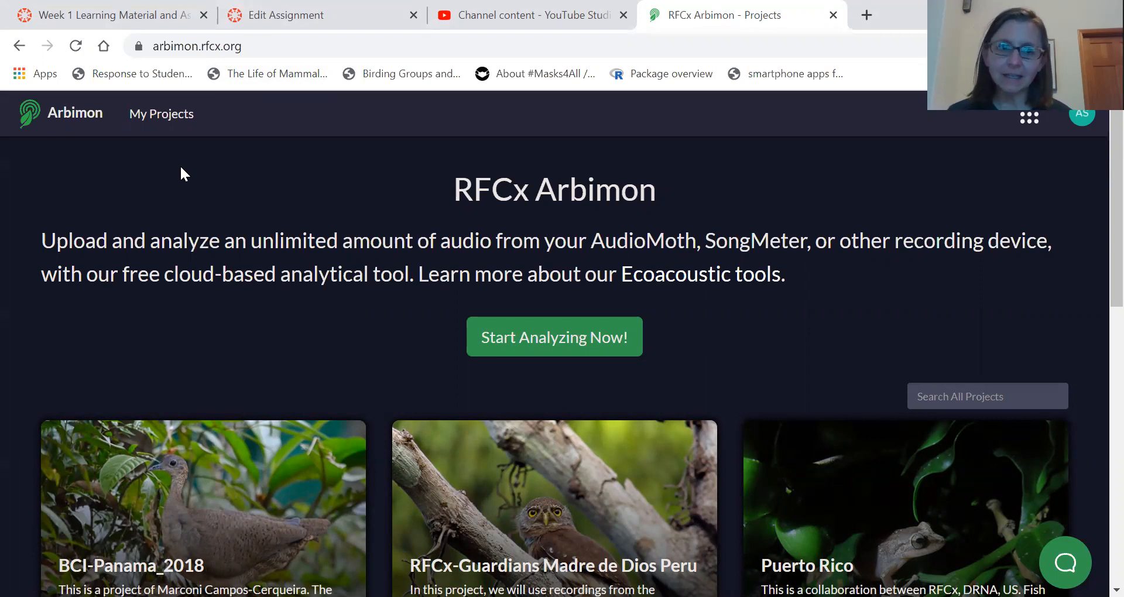
left_click(165, 121)
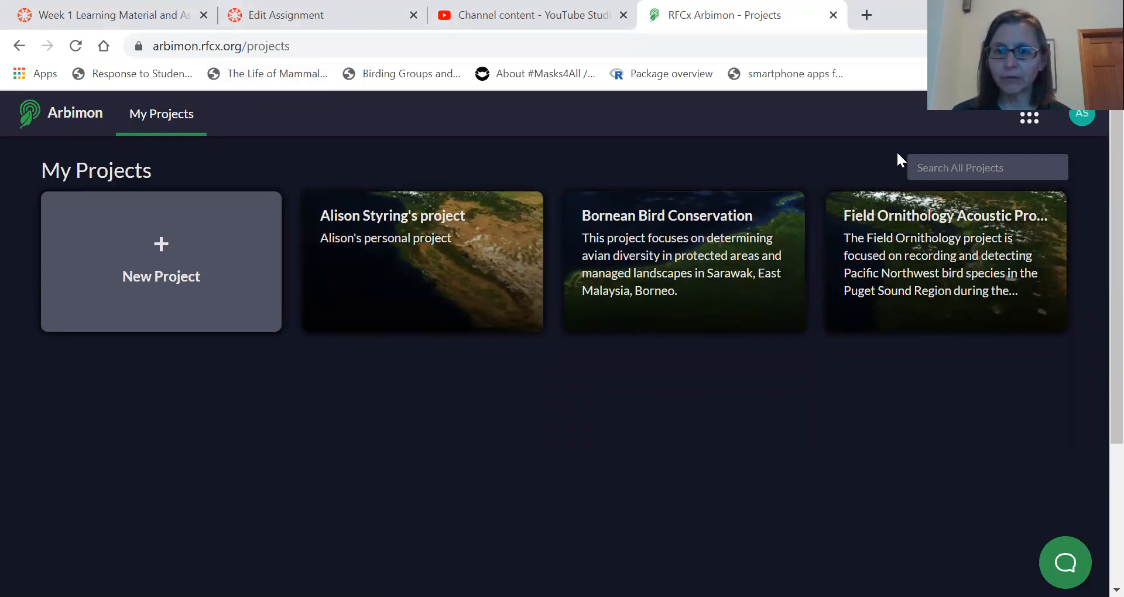
left_click(964, 267)
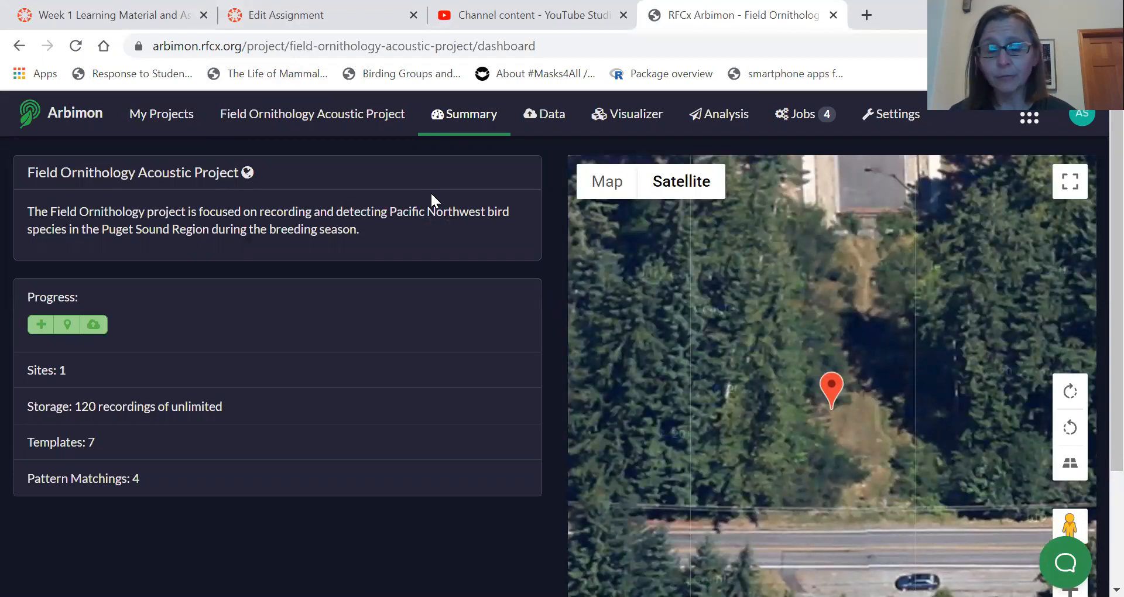
View the project's recordings data, then show its list of recording sites.
left_click(552, 118)
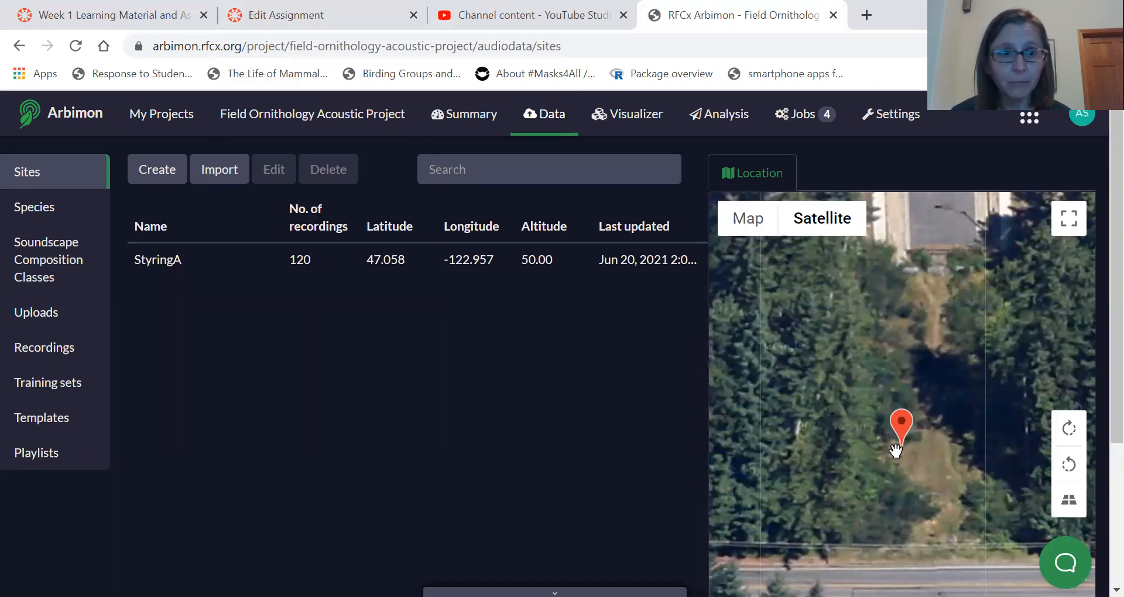
left_click(59, 363)
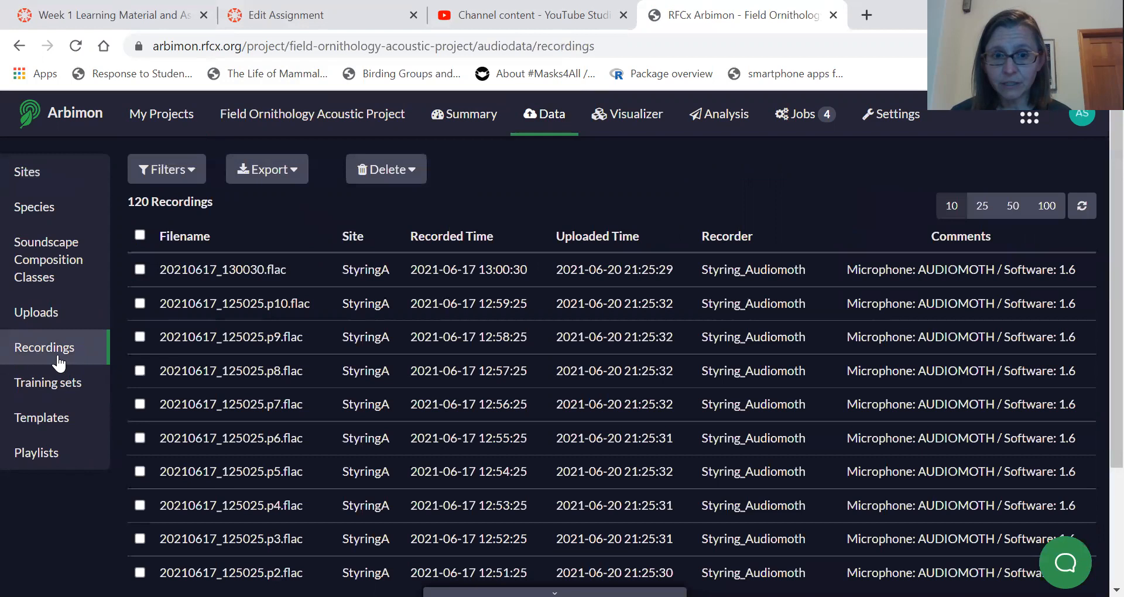
left_click(24, 176)
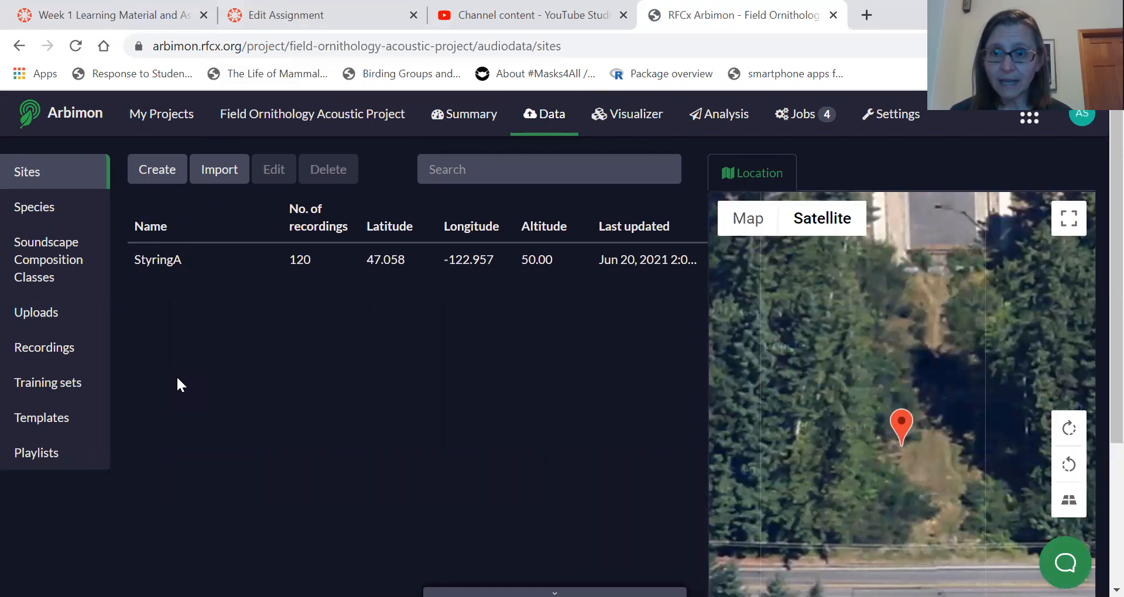
Start a new site and name it with the owner's surname and first initial followed by 2.
left_click(153, 176)
left_click(766, 252)
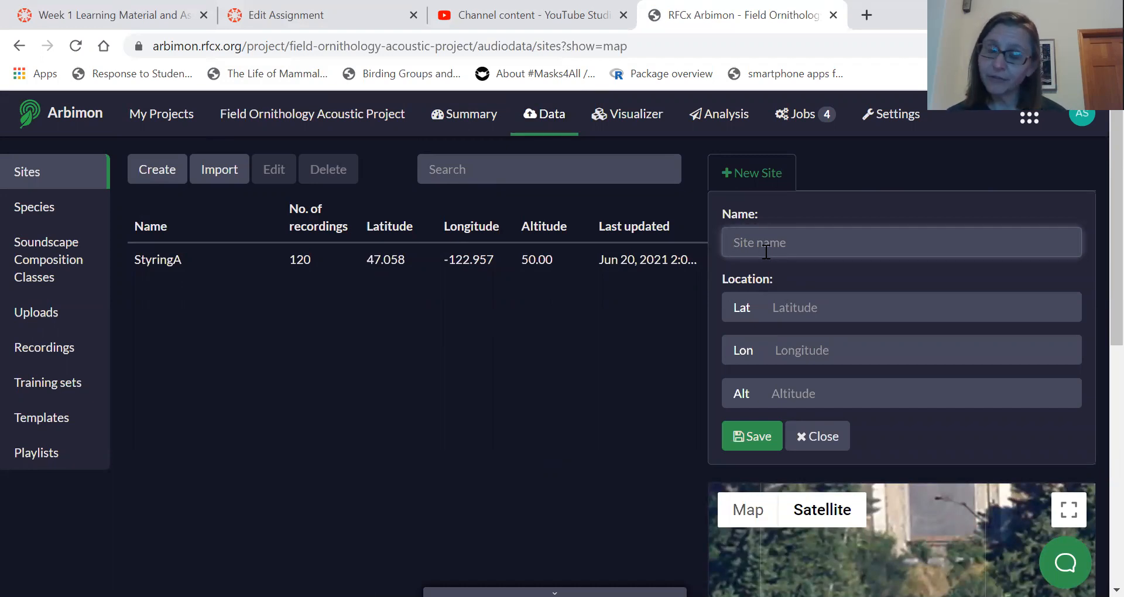
type("StyringA")
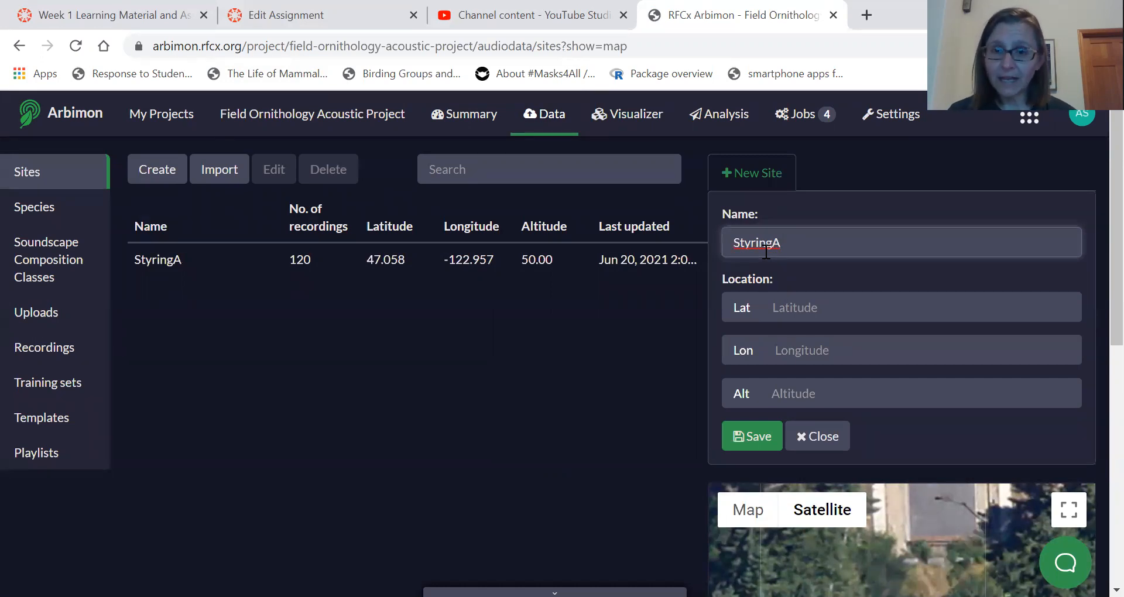
left_click(801, 302)
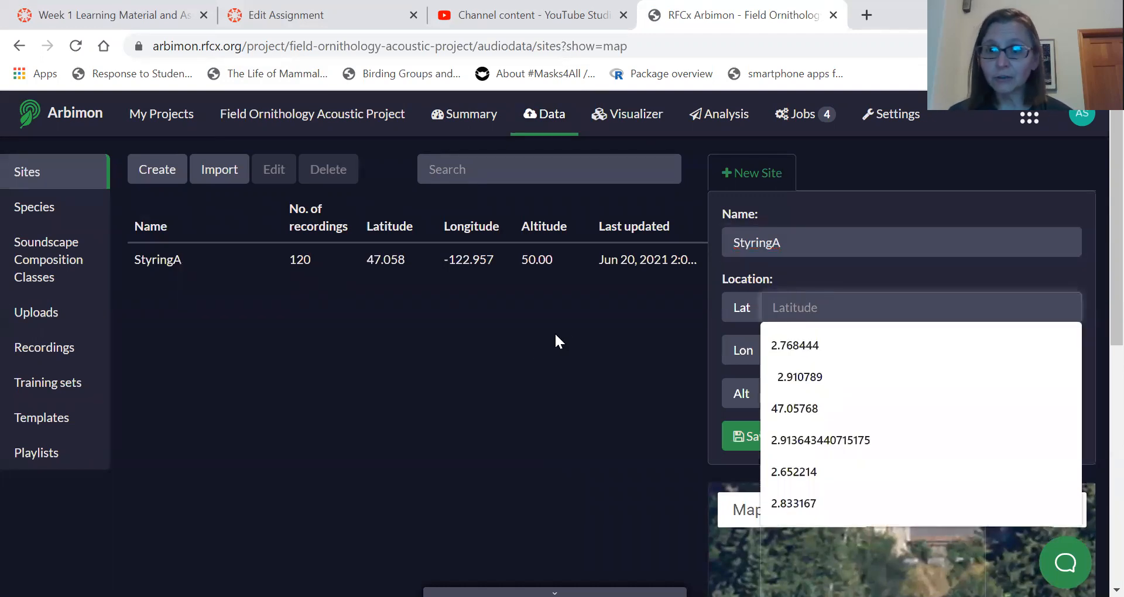
left_click(534, 364)
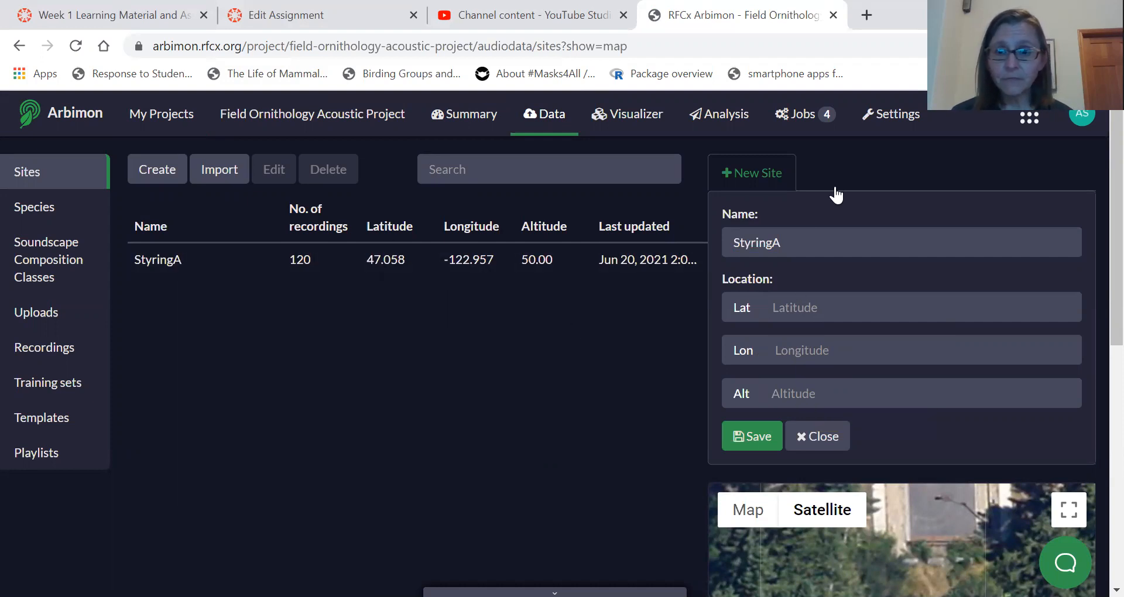
left_click(787, 244)
type("2")
Set the new site's latitude to 47.059.
left_click(781, 310)
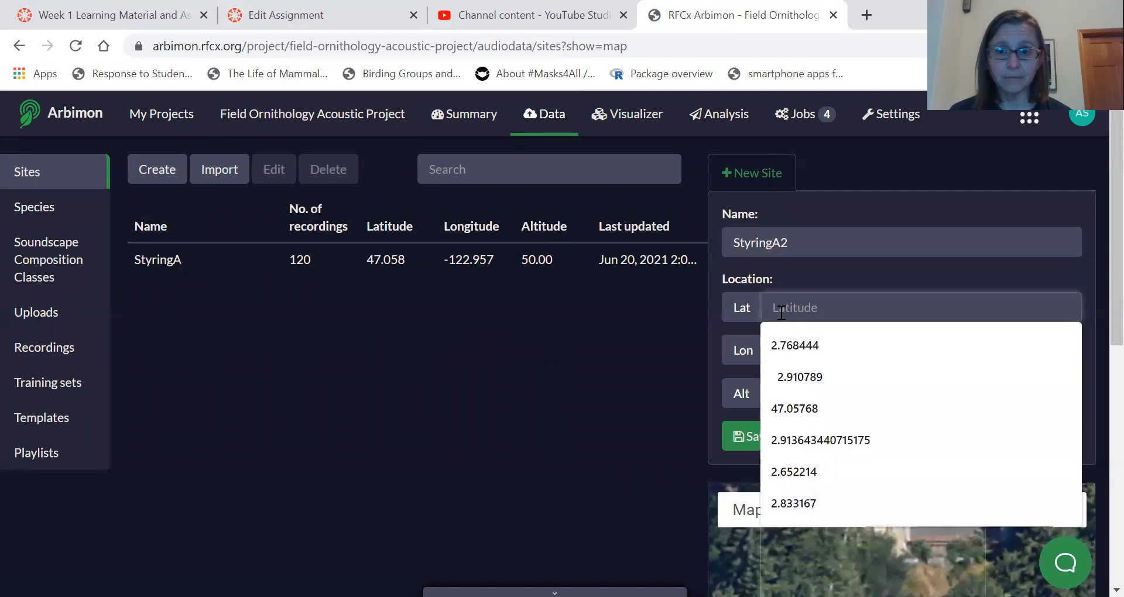
left_click(798, 409)
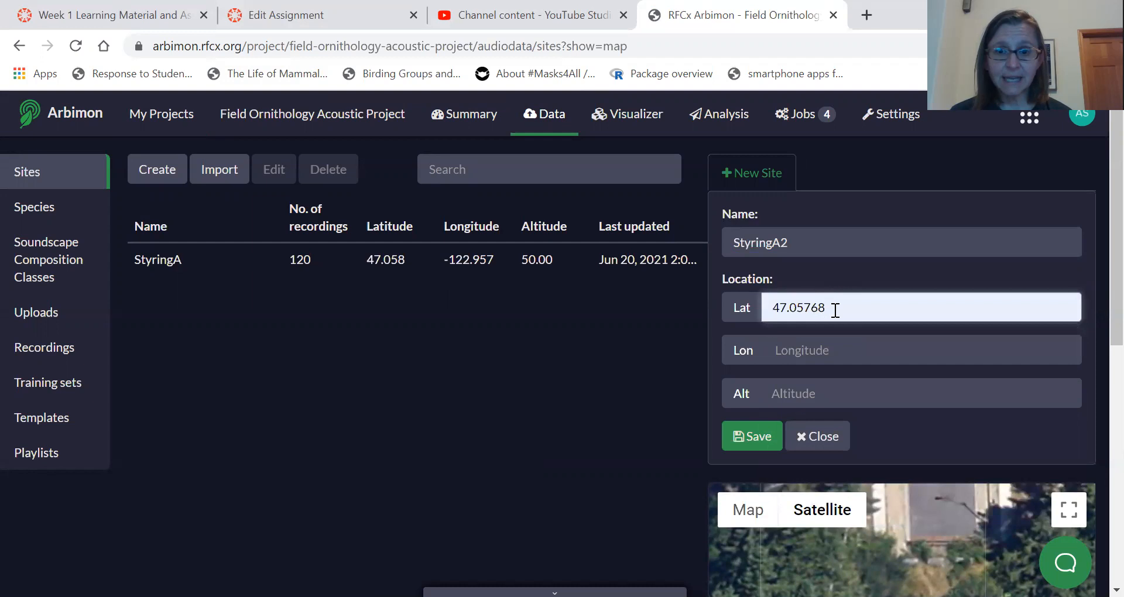
key("BackSpace")
key("BackSpace")
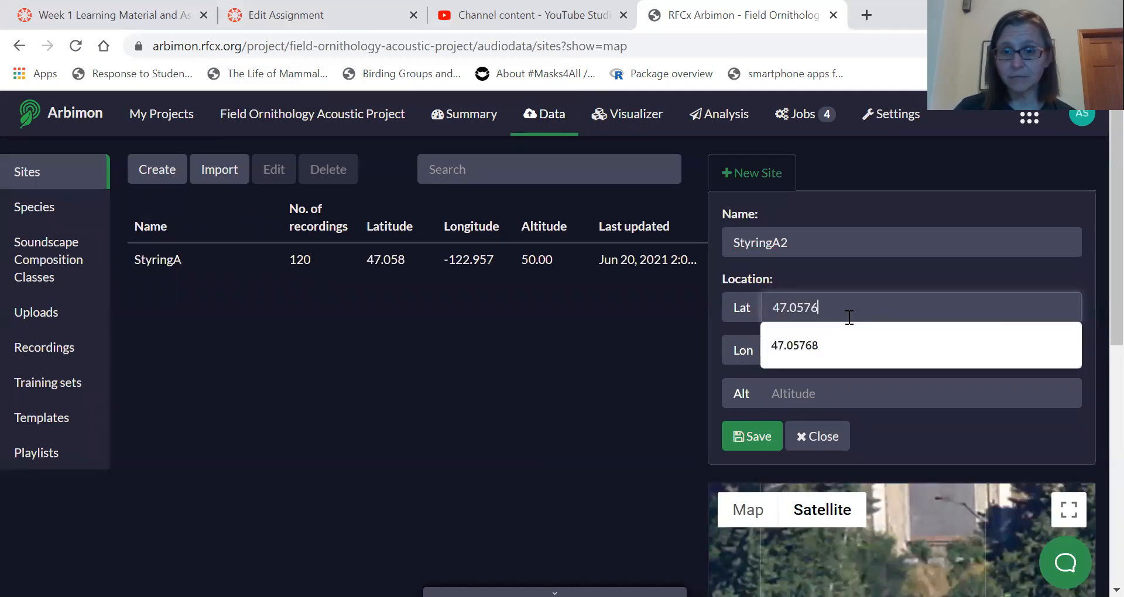
key("BackSpace")
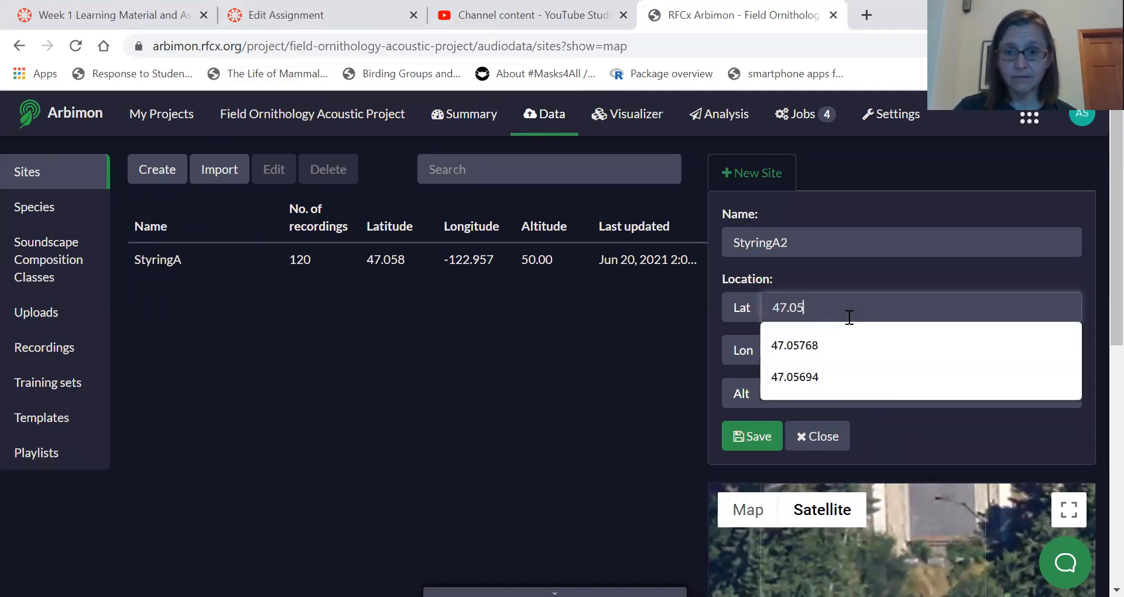
type("9")
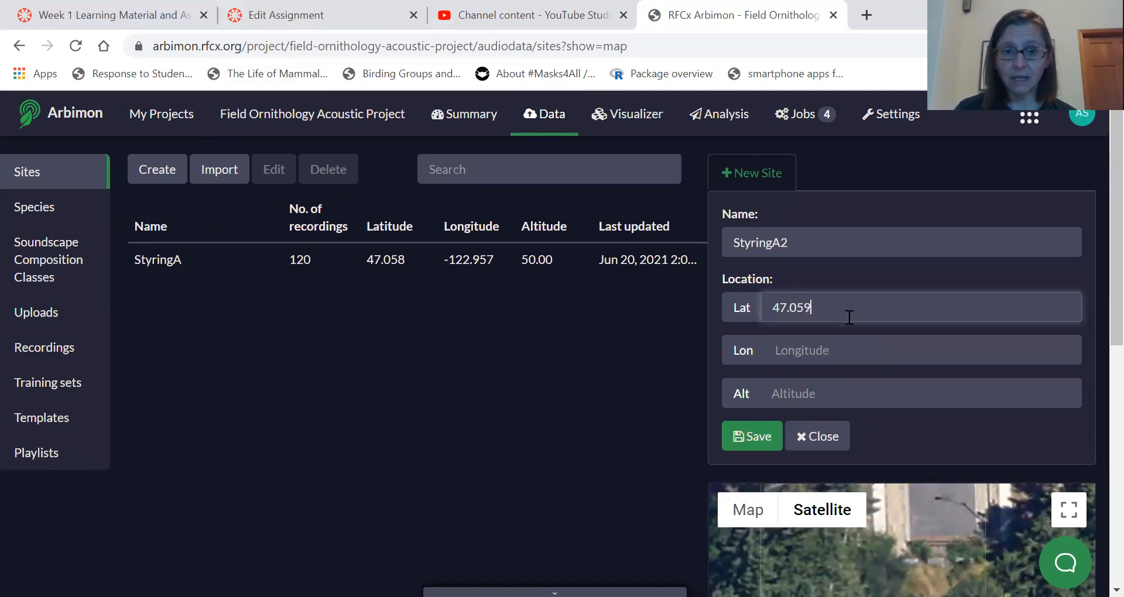
Set the new site's longitude to -122.964.
left_click(794, 359)
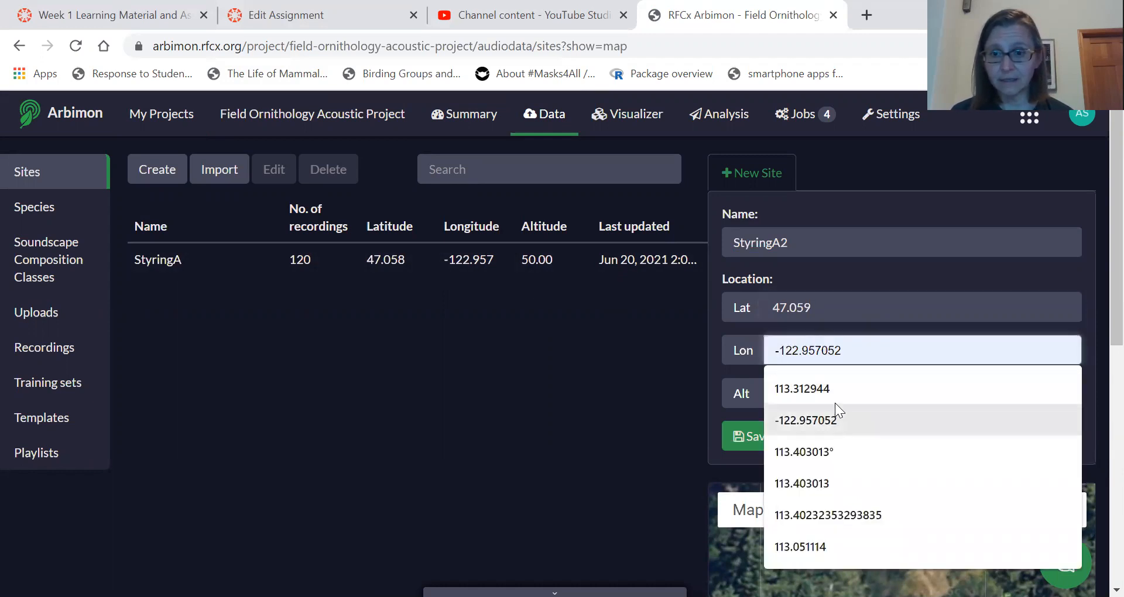
left_click(836, 419)
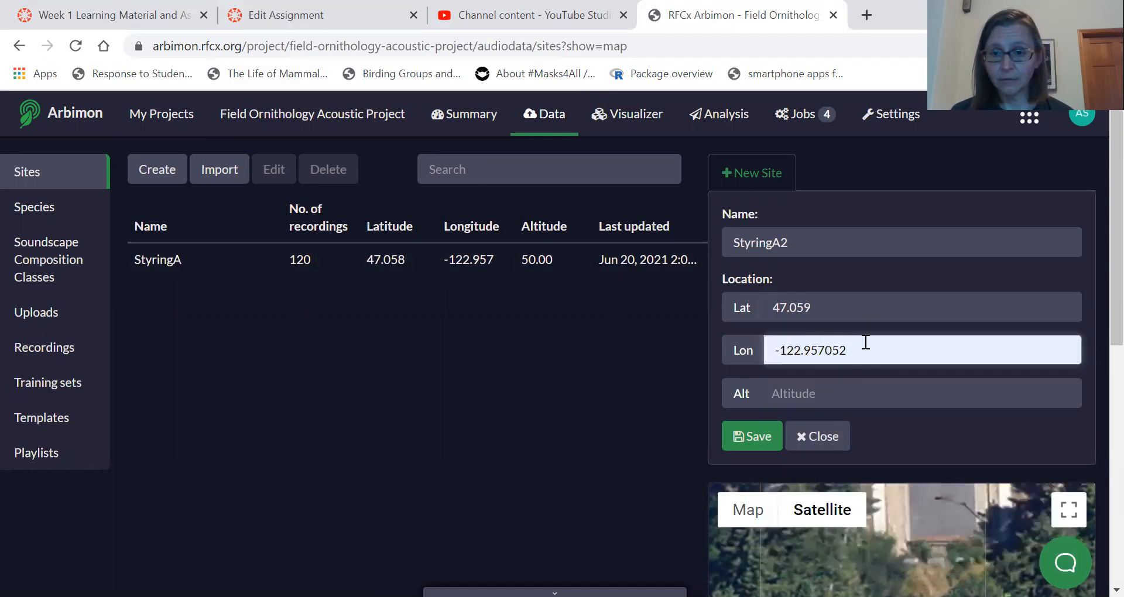
key("BackSpace")
key("BackSpace")
key("BackSpace")
key("BackSpace")
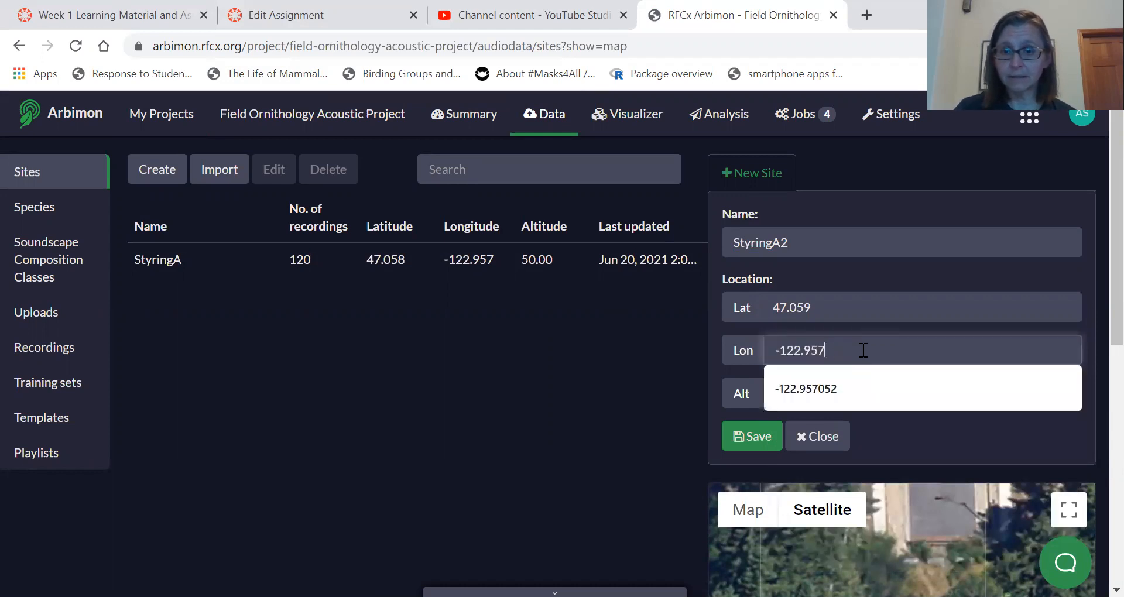
key("BackSpace")
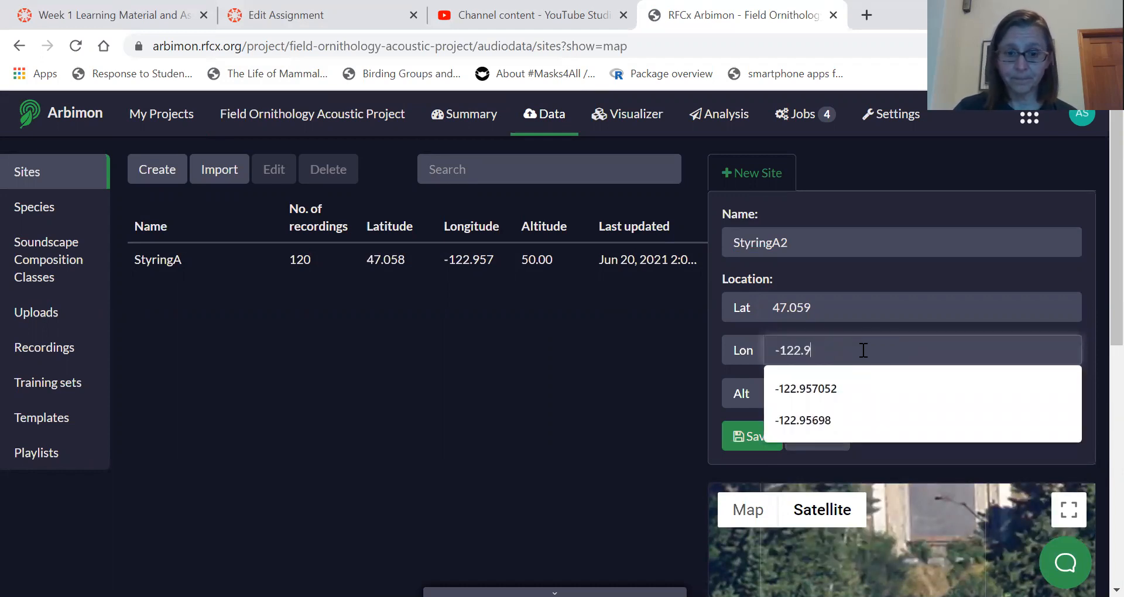
type("64")
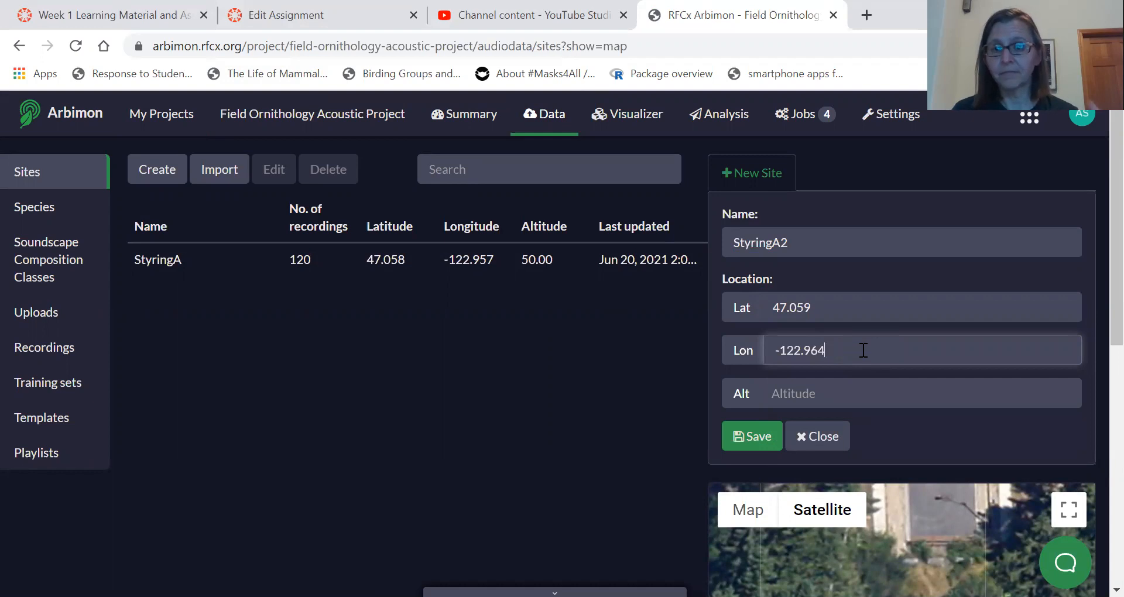
Set the new site's altitude to 20 and save the site.
left_click(813, 391)
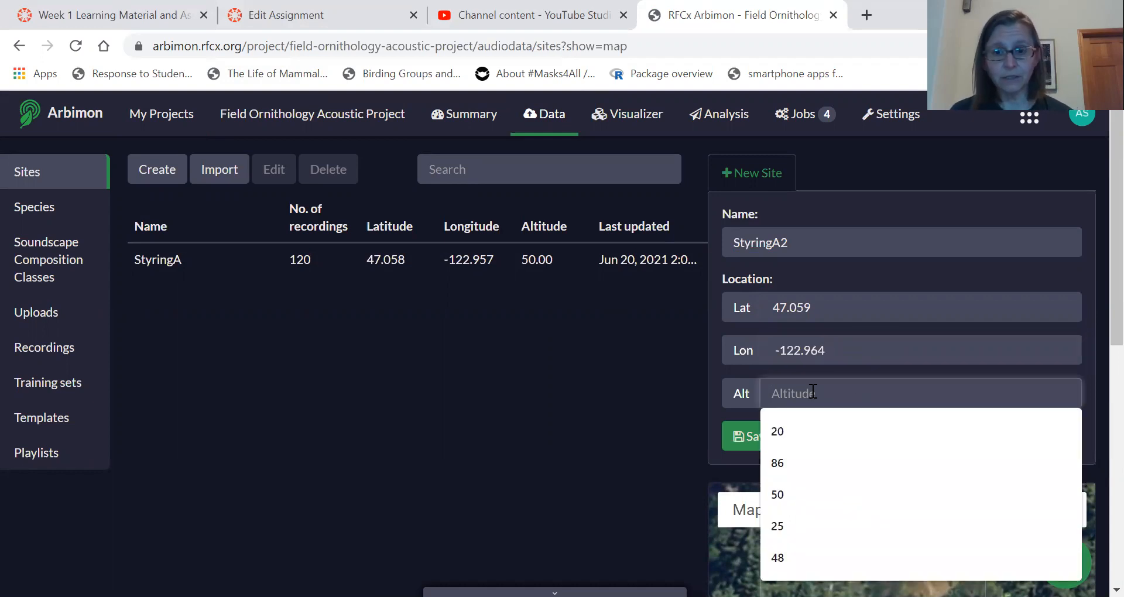
type("20")
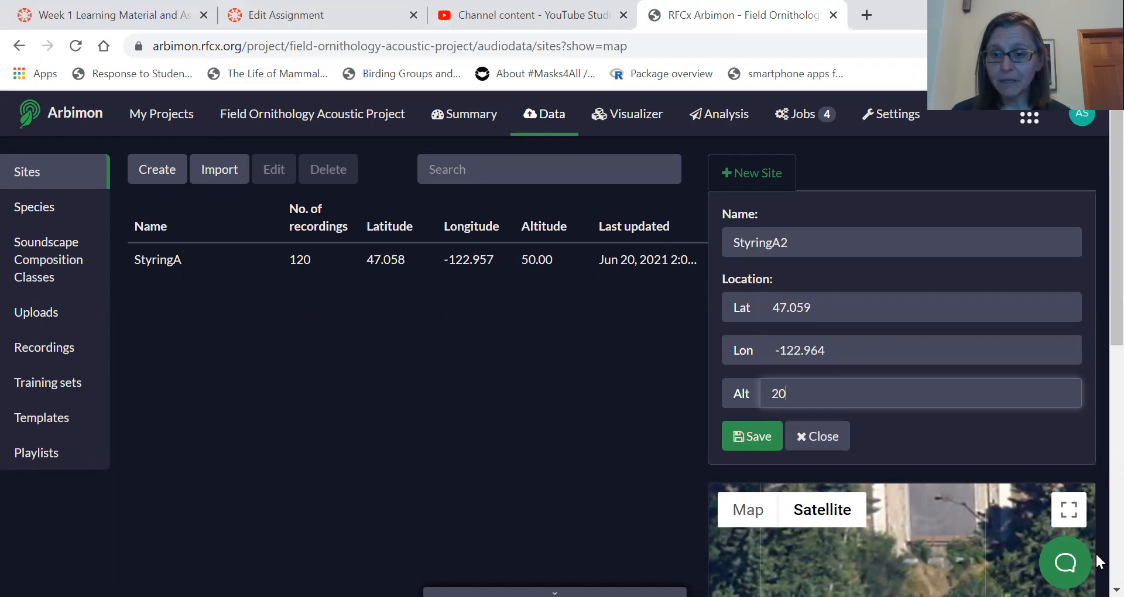
scroll(1097, 358, "down", 2)
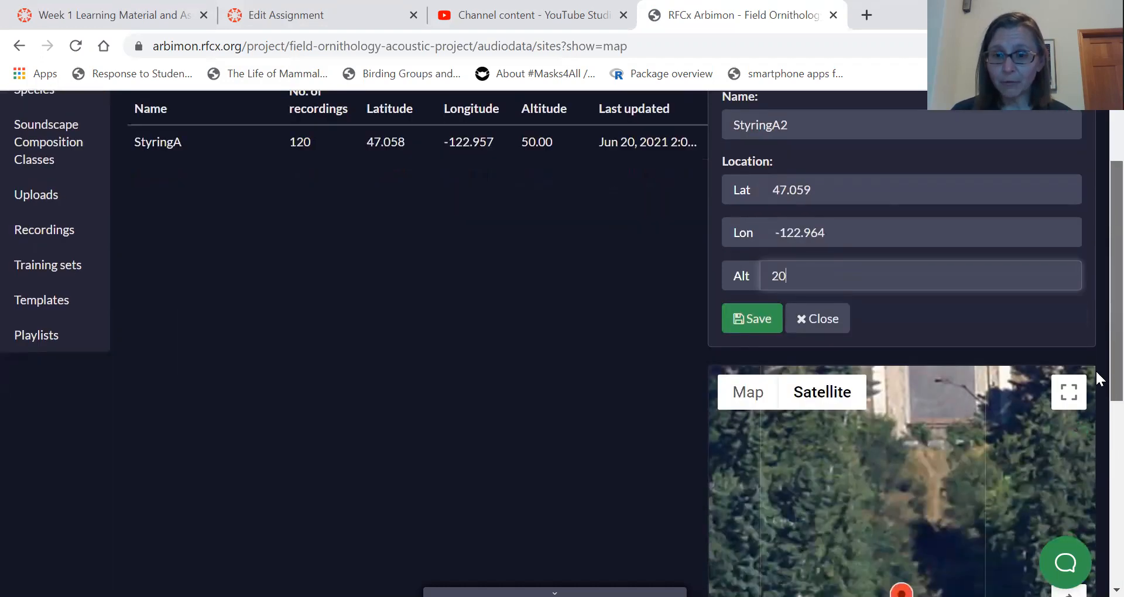
left_click(748, 338)
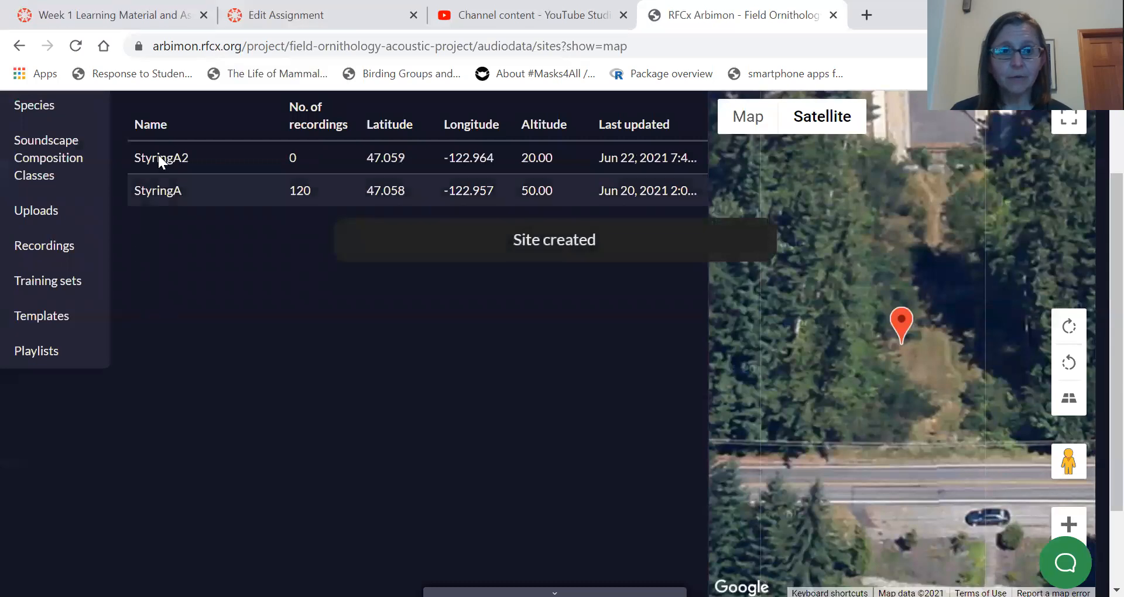
Select the newly created site and zoom the satellite map out to examine its location and surroundings.
left_click(180, 157)
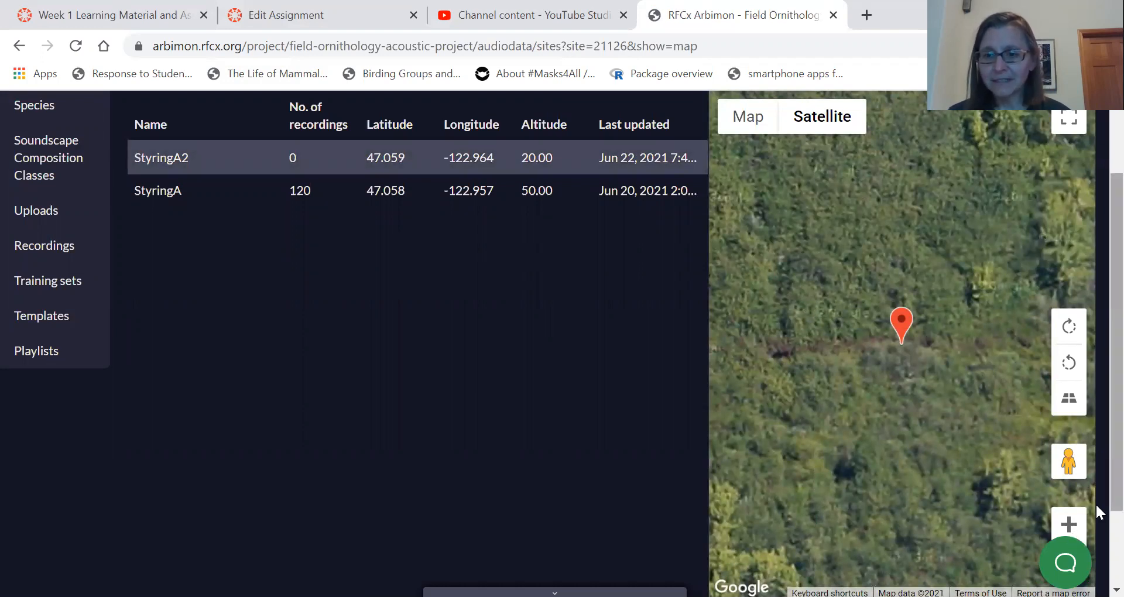
scroll(1075, 534, "down", 1)
left_click(1068, 522)
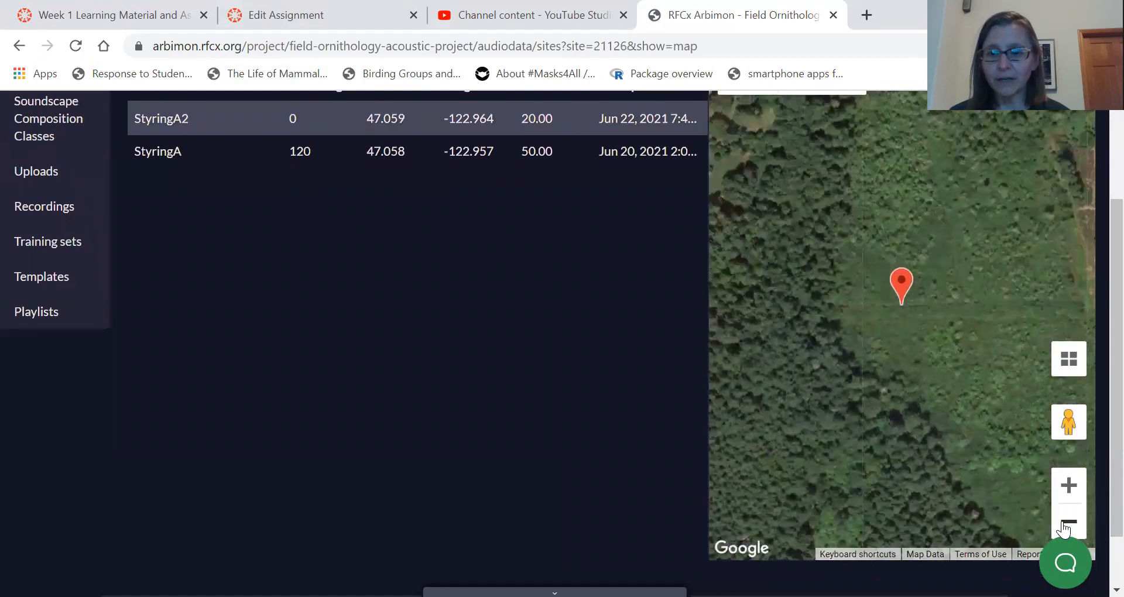
left_click(1068, 523)
left_click(1064, 527)
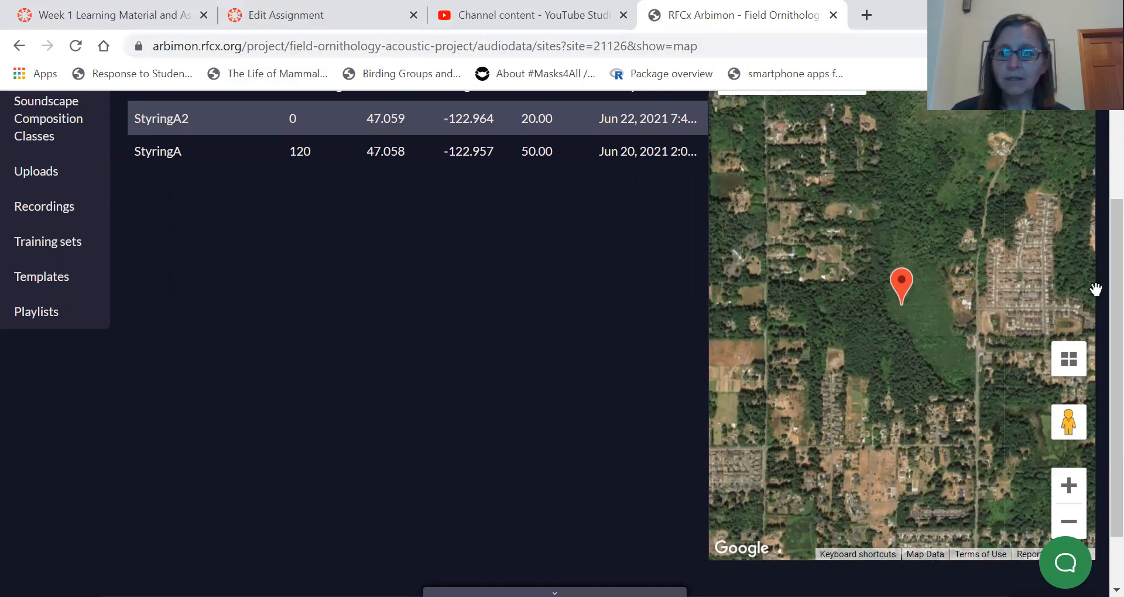
scroll(1095, 339, "up", 2)
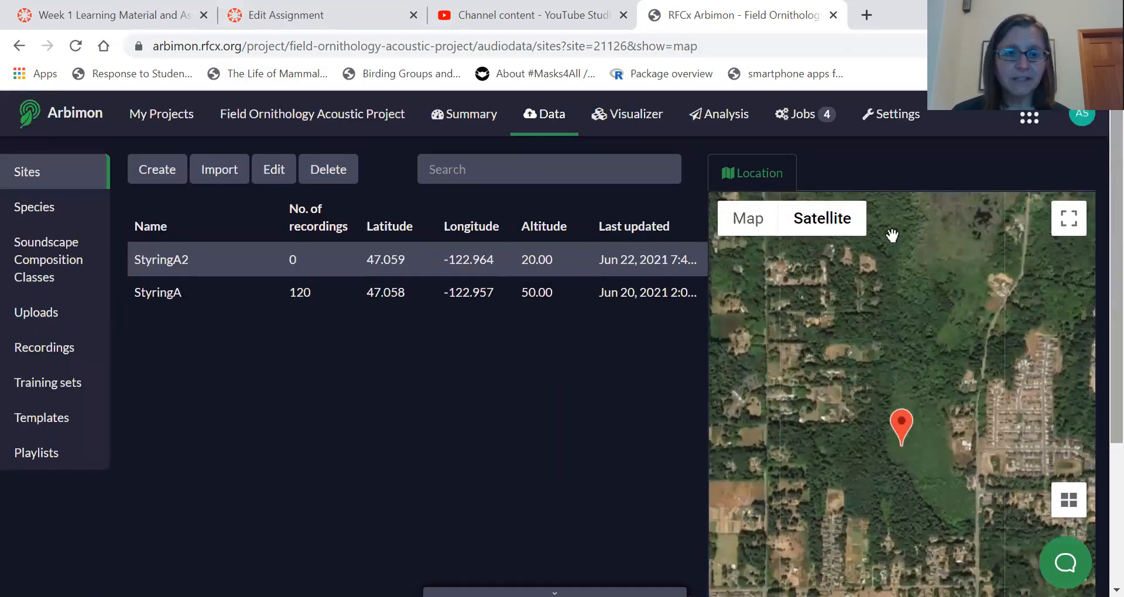
left_click(291, 261)
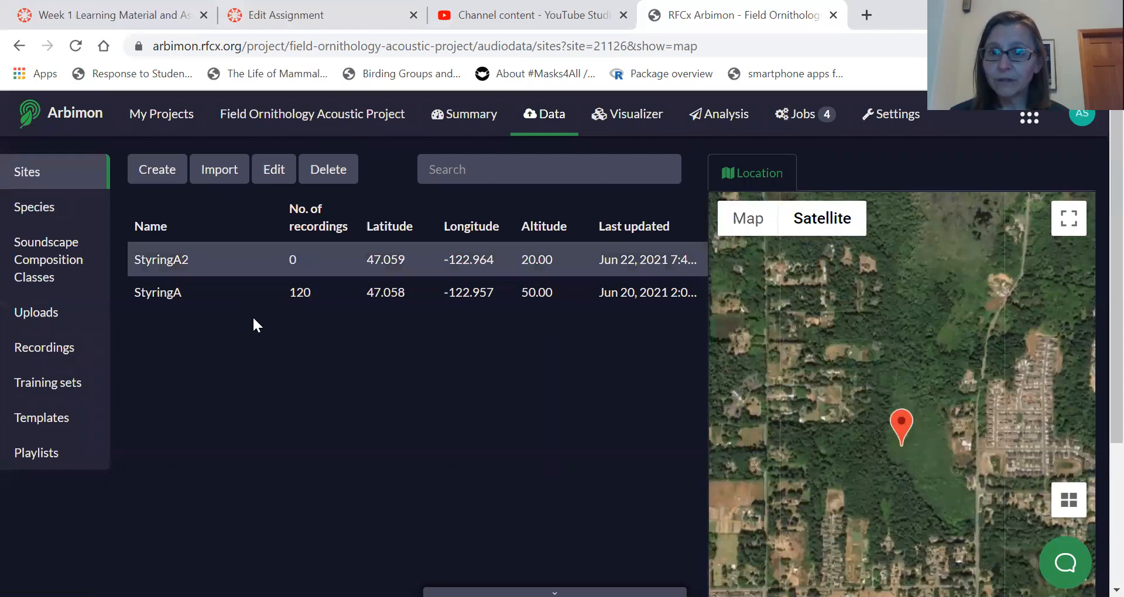